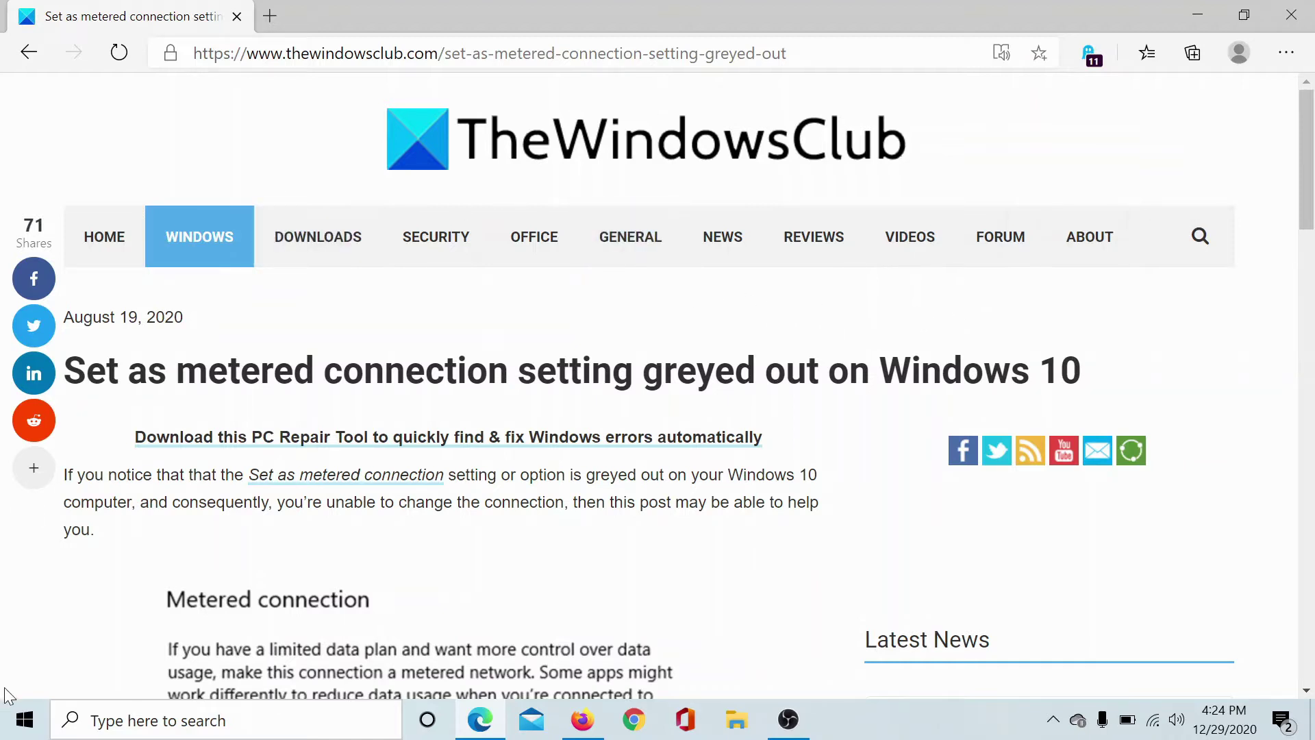
- Open Windows Settings from the Start menu, leaving the metered connection article
left_click(6, 728)
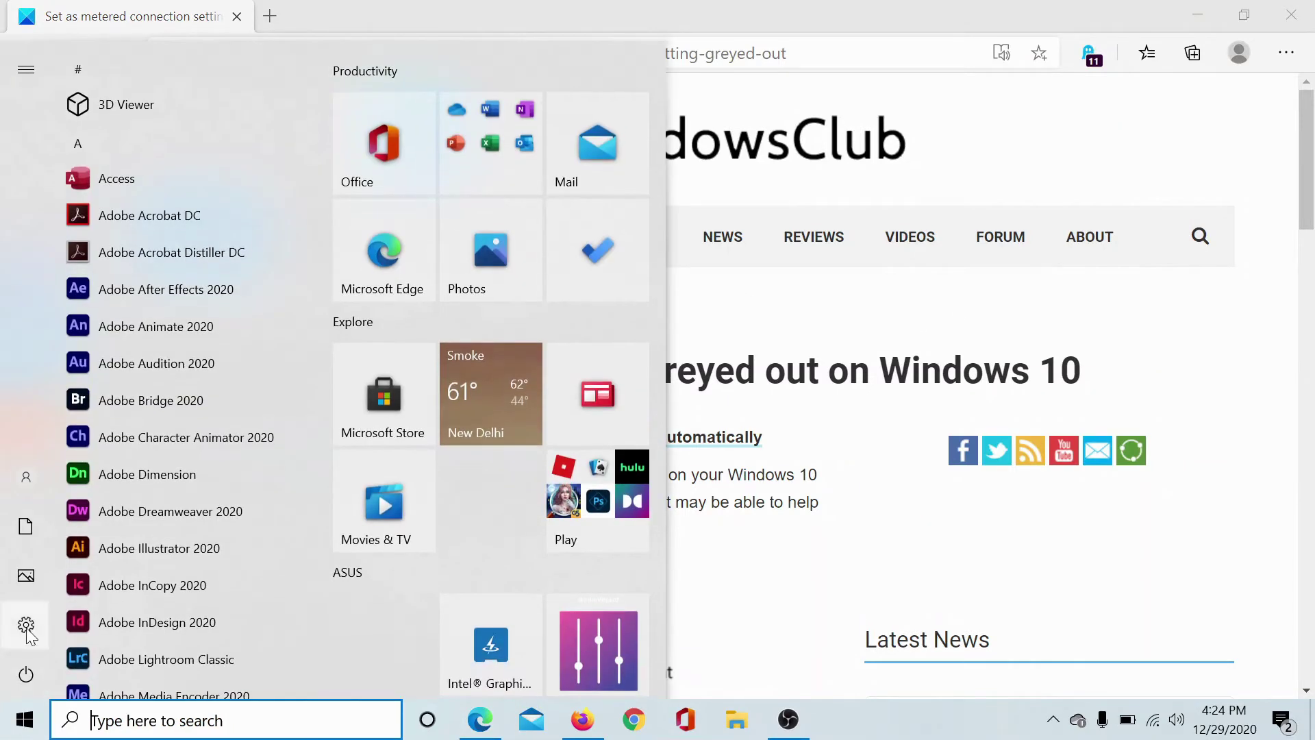
left_click(29, 628)
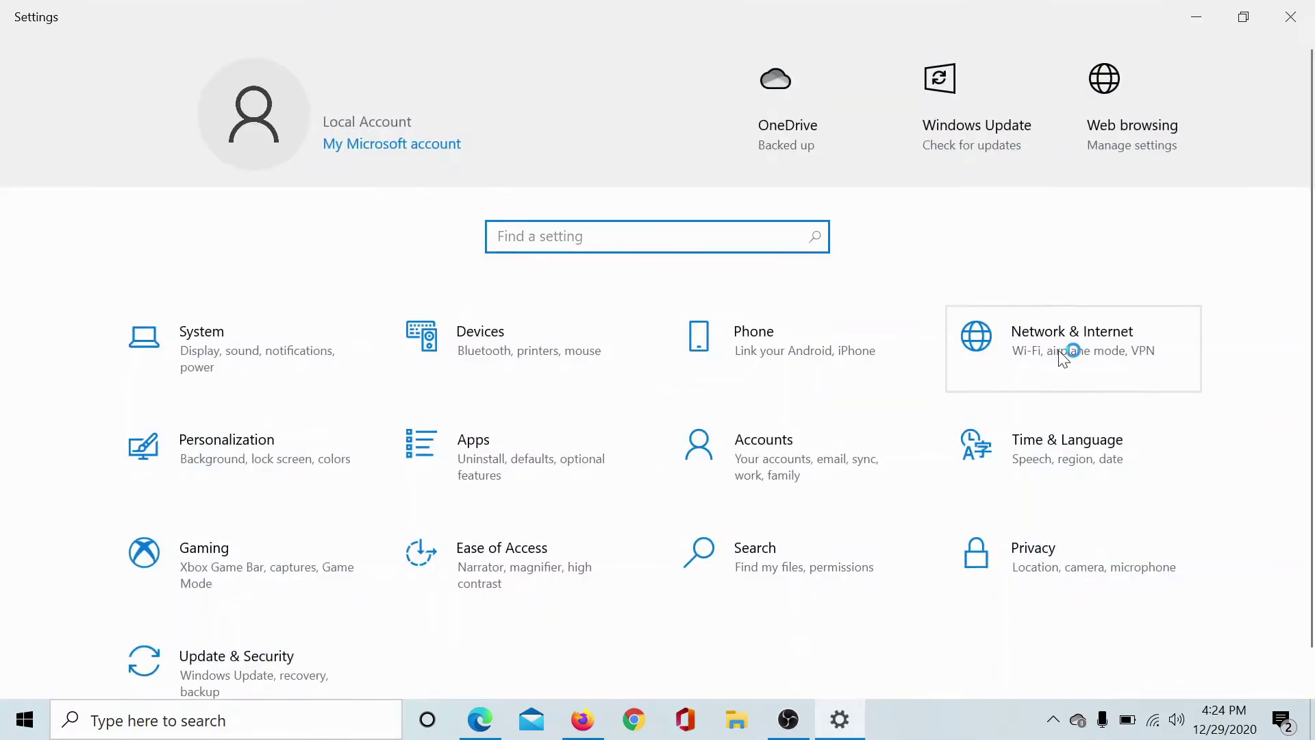
- Show the Wi-Fi network's Data usage page via Network & Internet status
left_click(1058, 350)
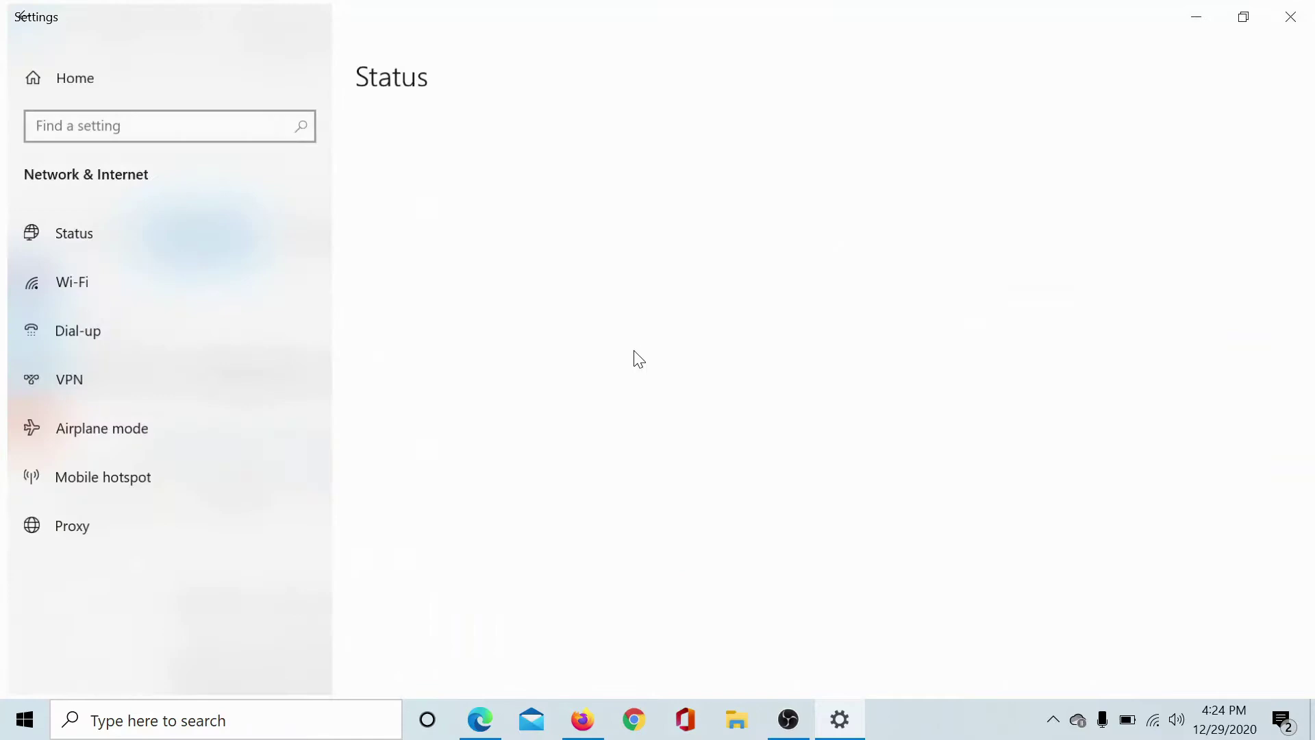
left_click(118, 242)
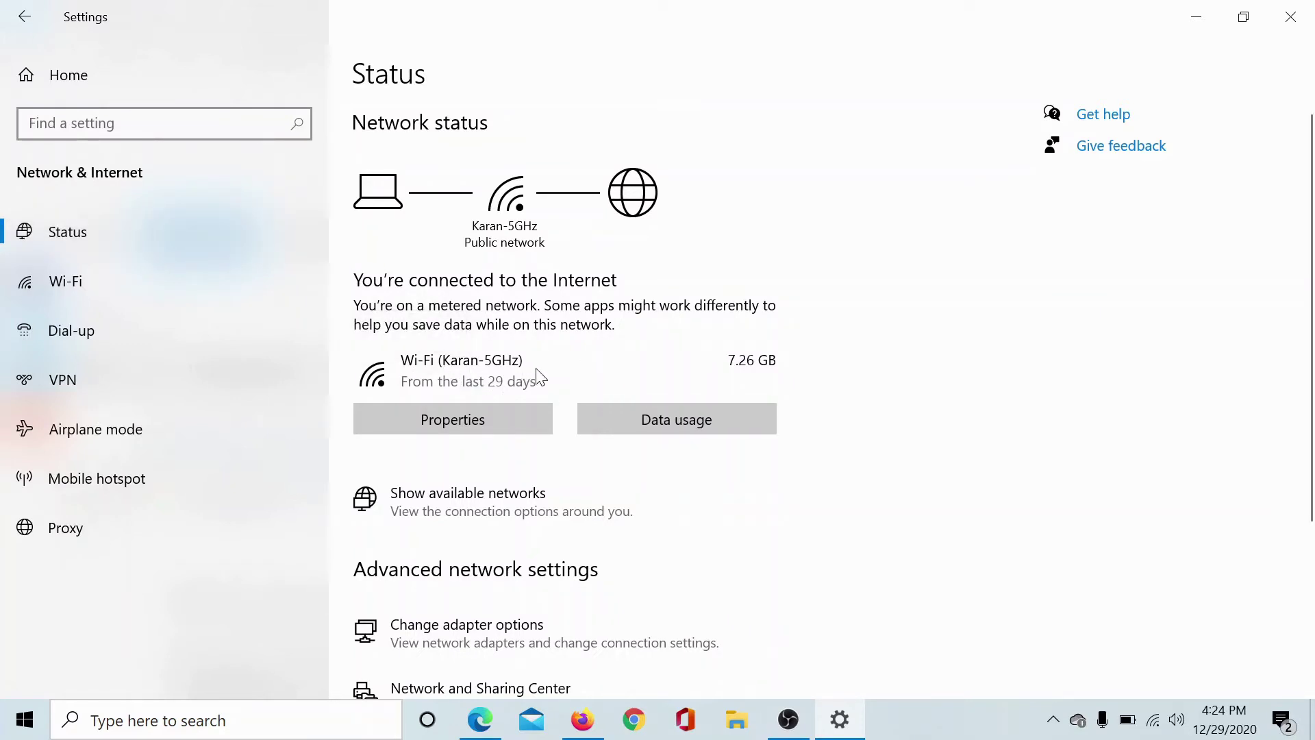
left_click(662, 420)
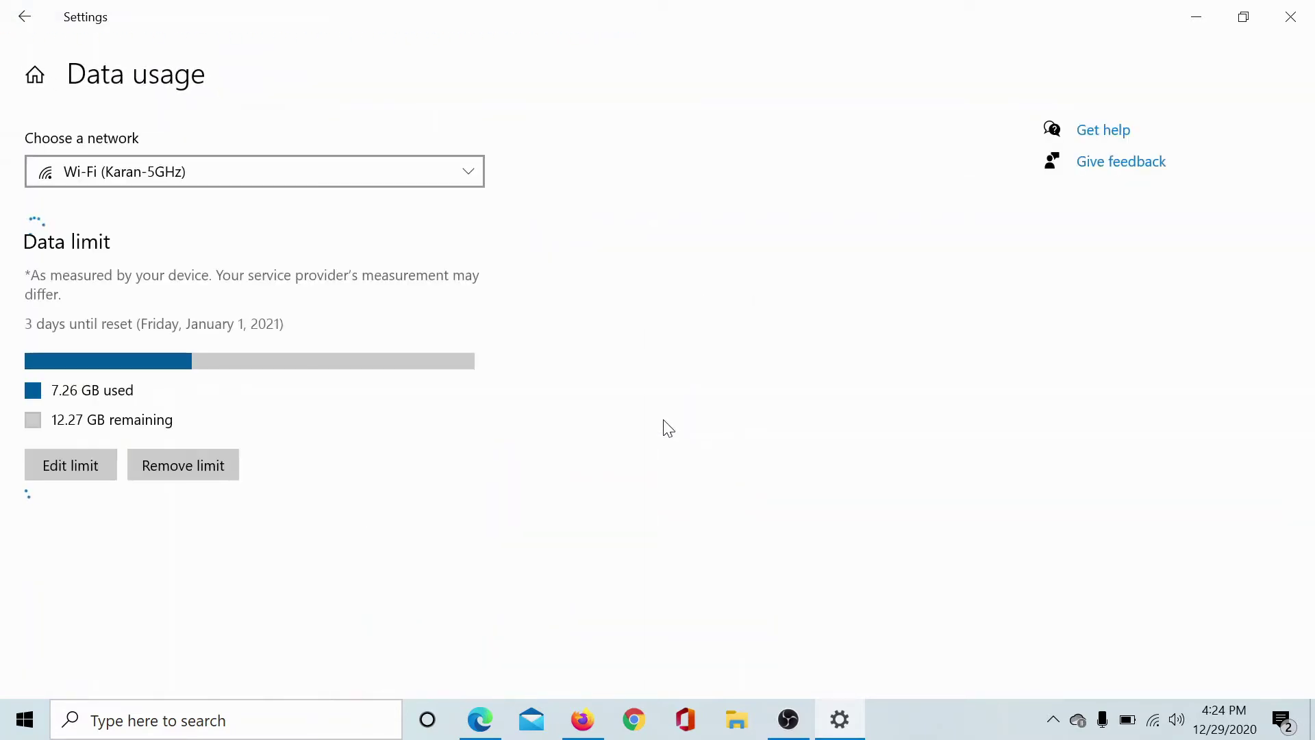
- Remove the Wi-Fi network's existing data limit and confirm the removal
left_click(184, 465)
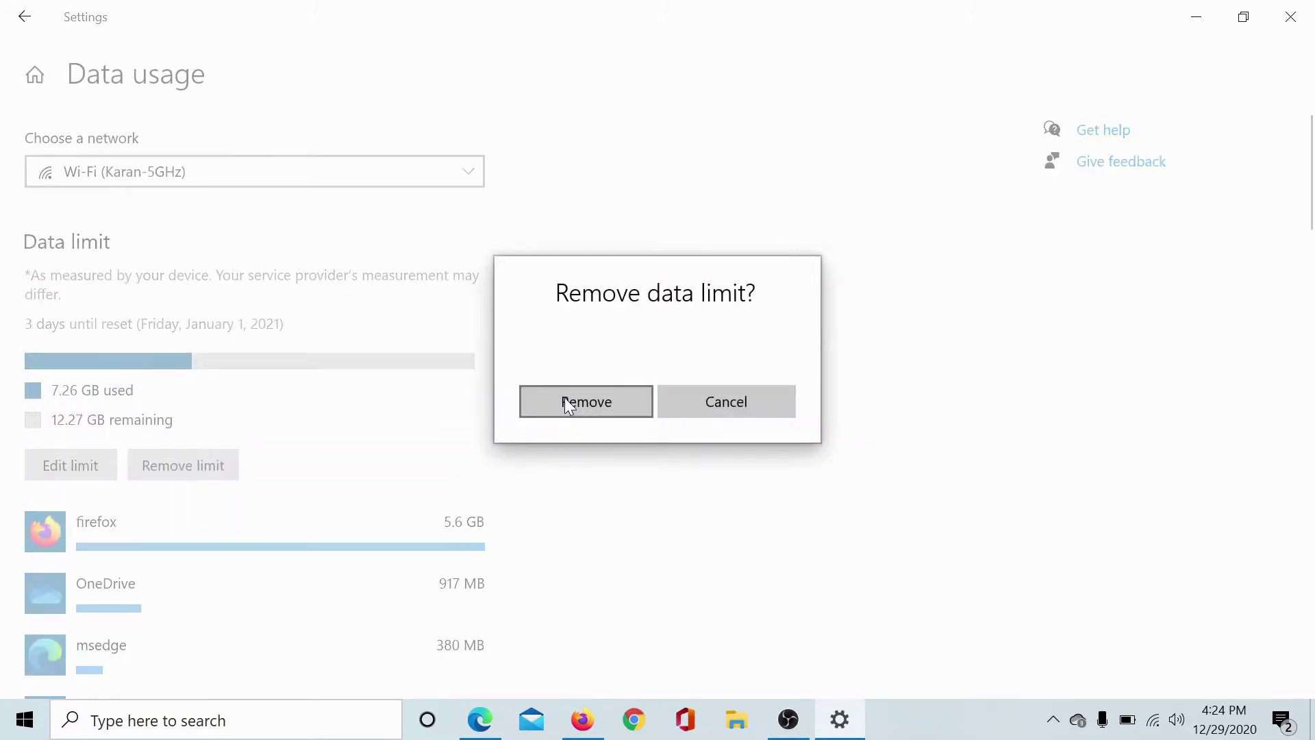
left_click(565, 401)
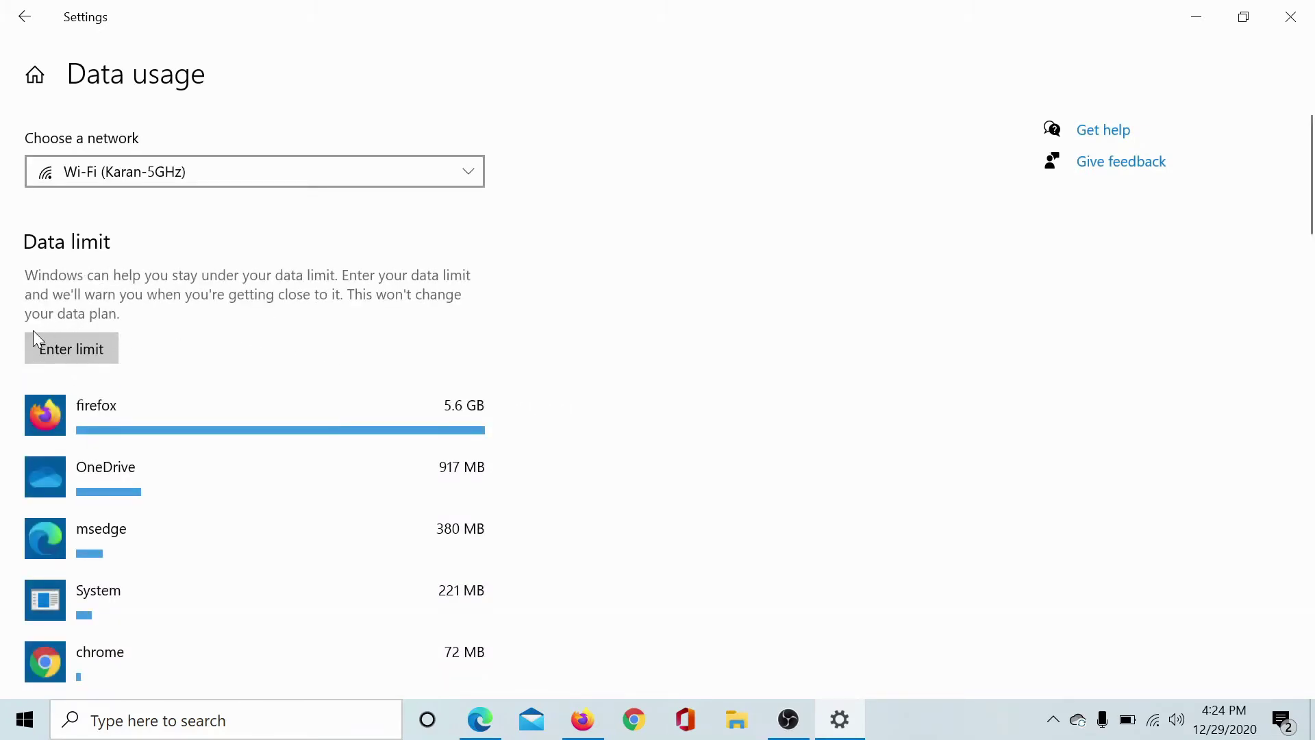
- Close Settings to return to TheWindowsClub metered connection article in Edge
left_click(1290, 26)
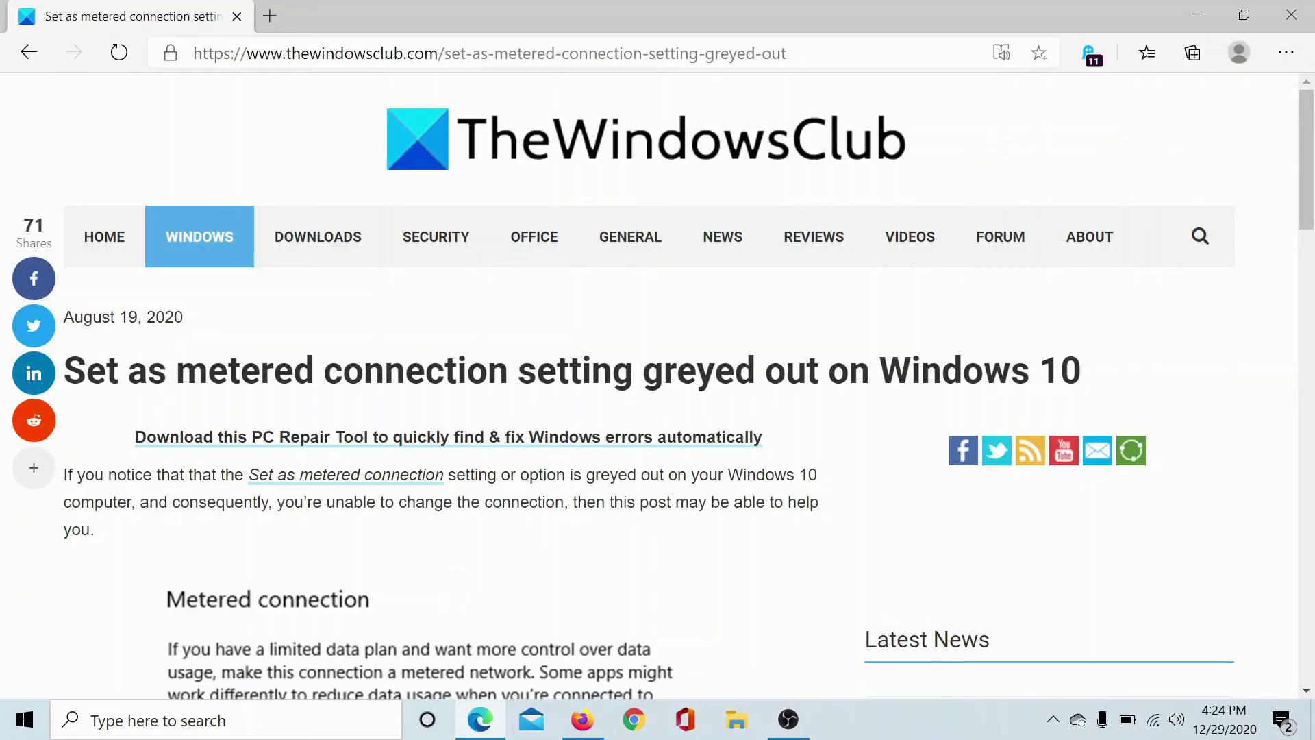